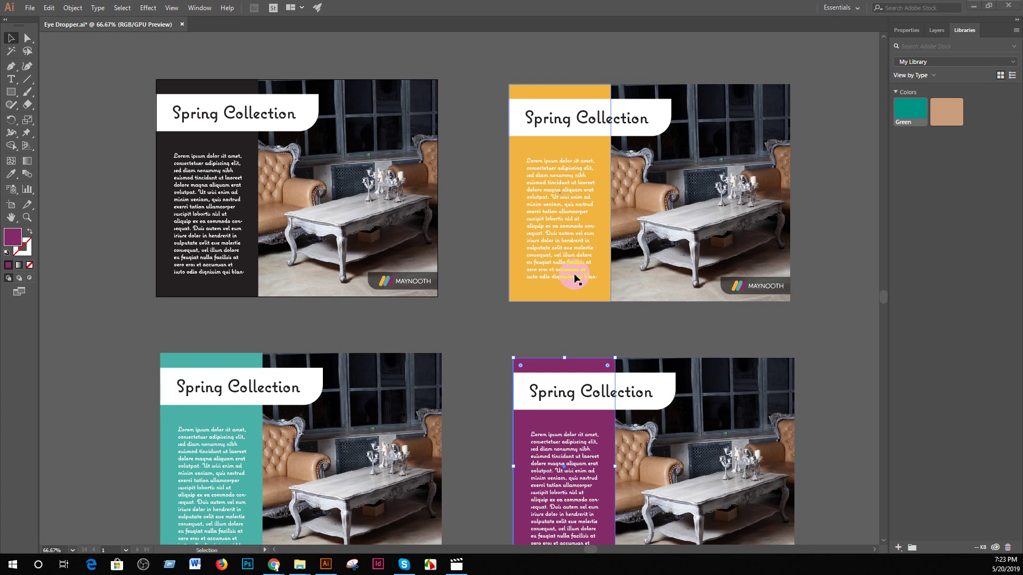
key(a)
key(ctrl+equal)
key(ctrl+equal)
drag(429, 216, 514, 322)
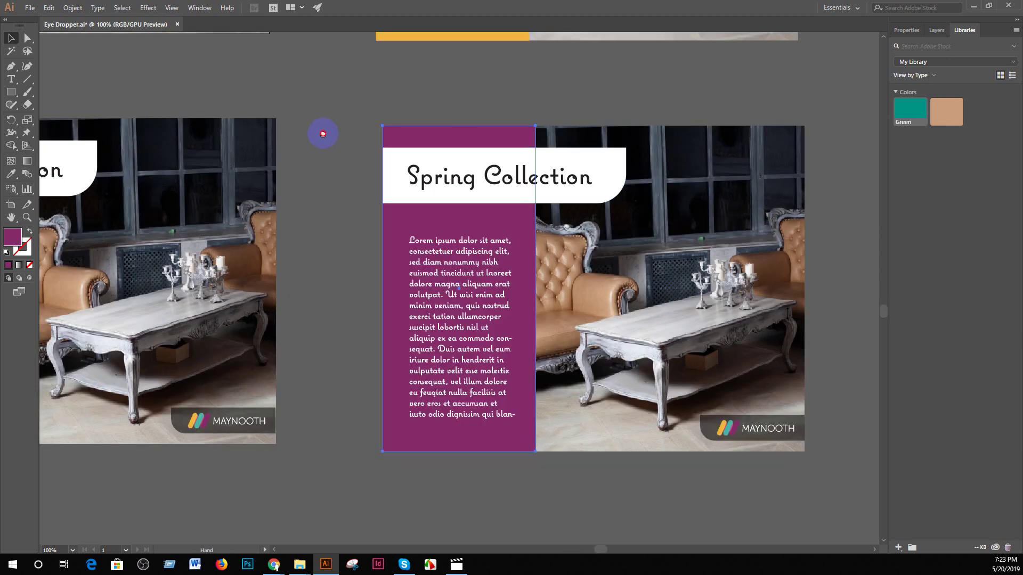
drag(324, 130, 545, 392)
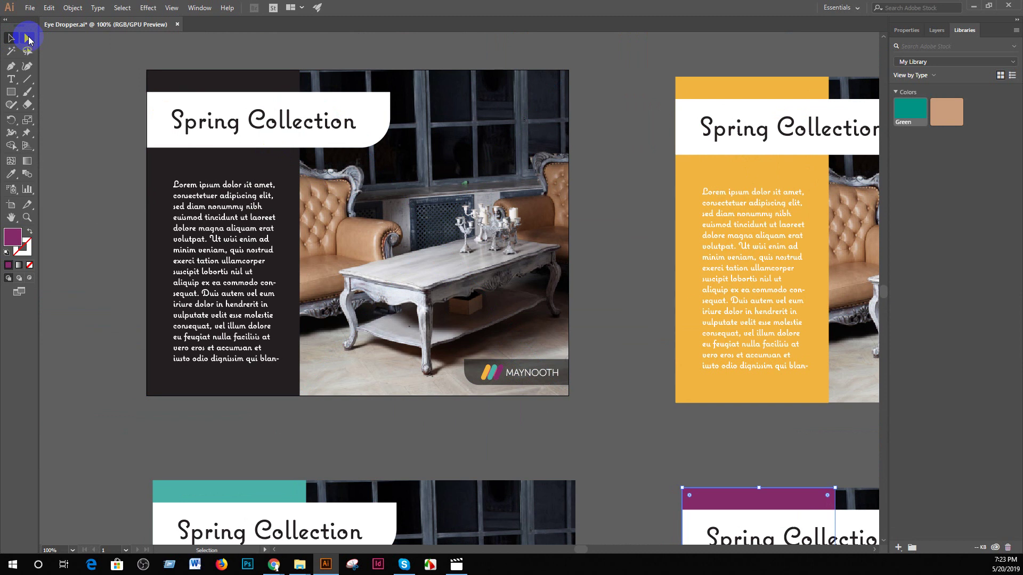
click(110, 189)
click(525, 228)
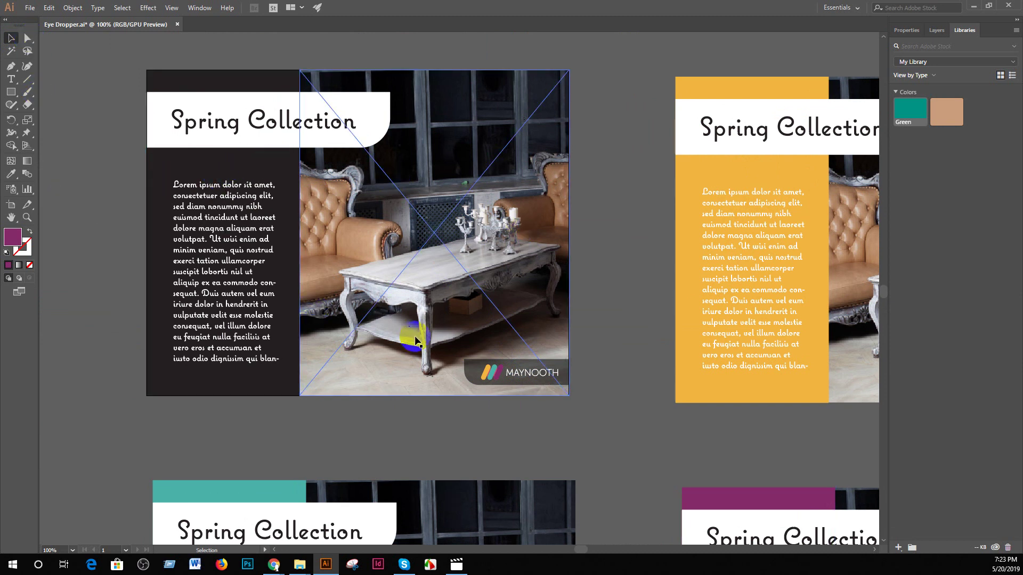
click(27, 37)
click(495, 186)
click(250, 235)
key(v)
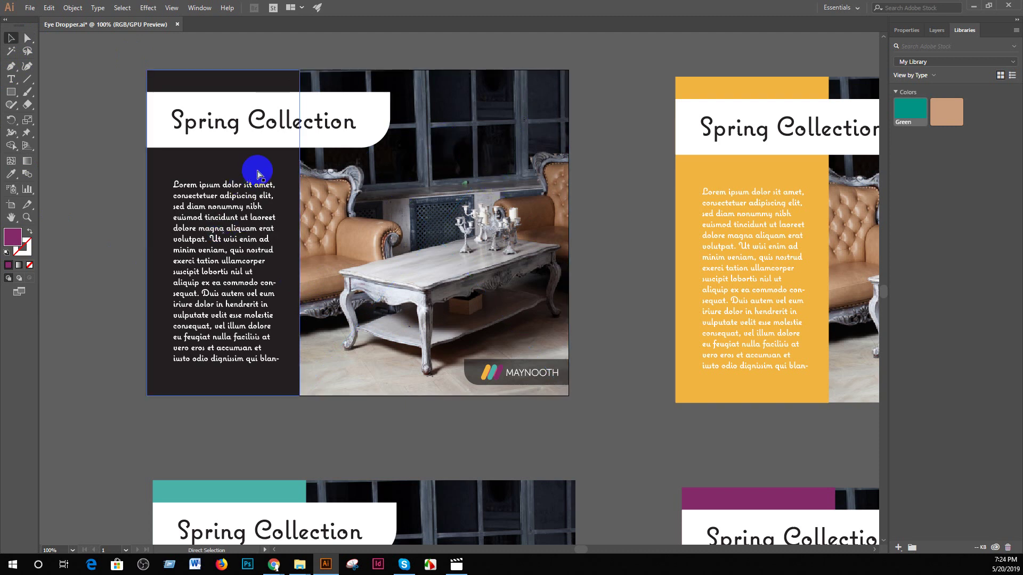
click(94, 91)
click(8, 40)
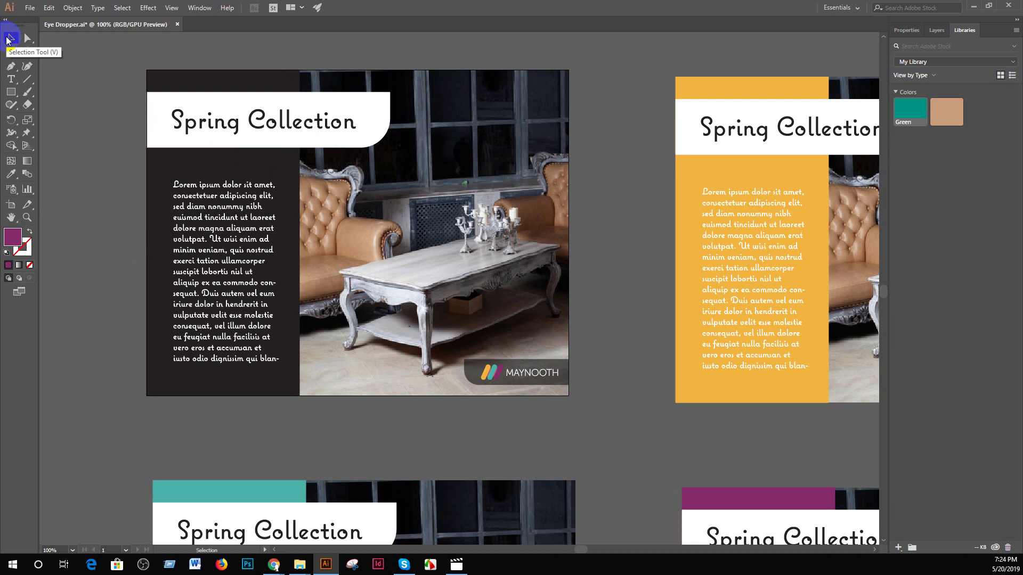
click(270, 161)
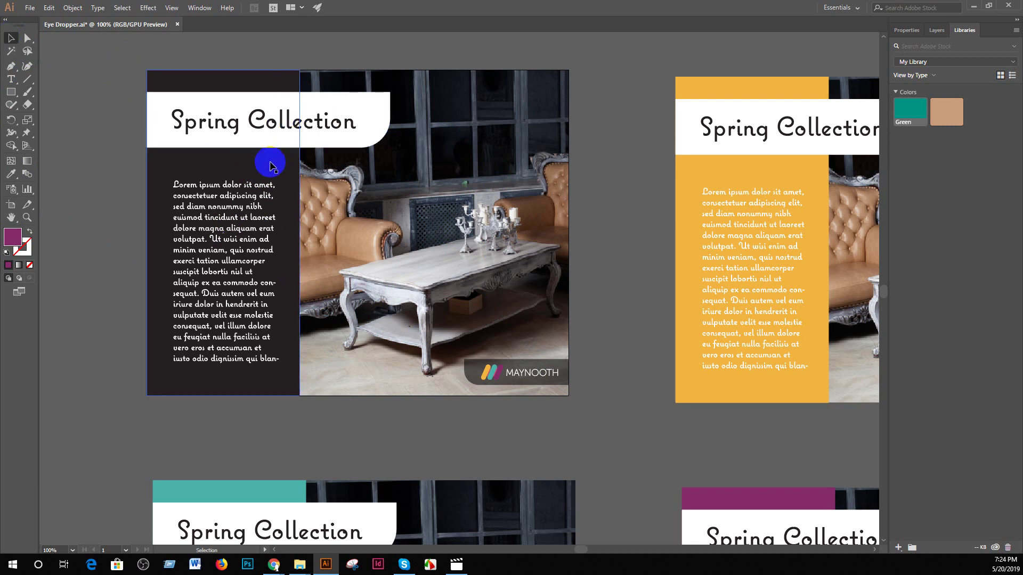
- Select the dark side panel of the first layout with Direct Selection and activate the Eyedropper tool
key(a)
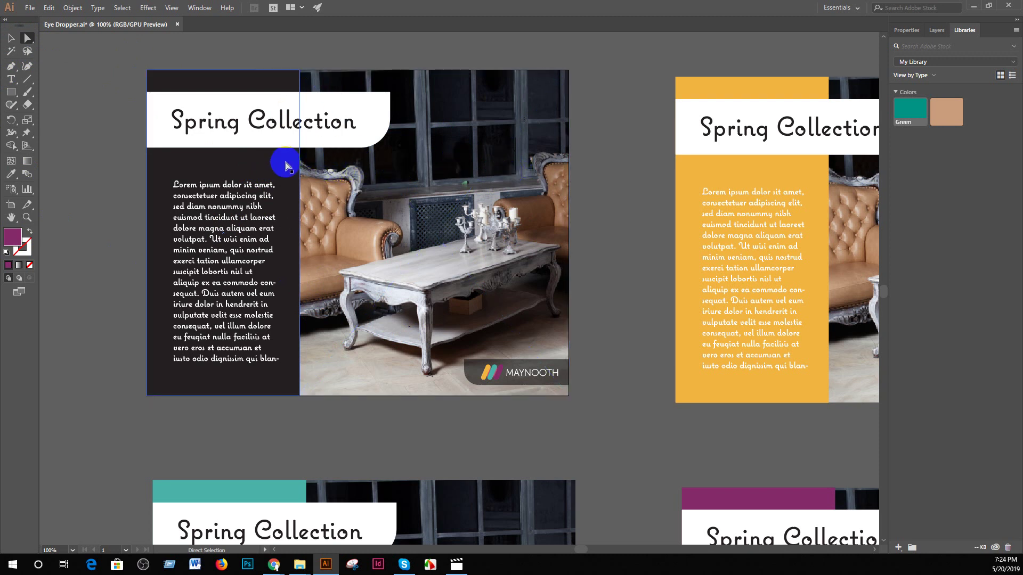
click(285, 168)
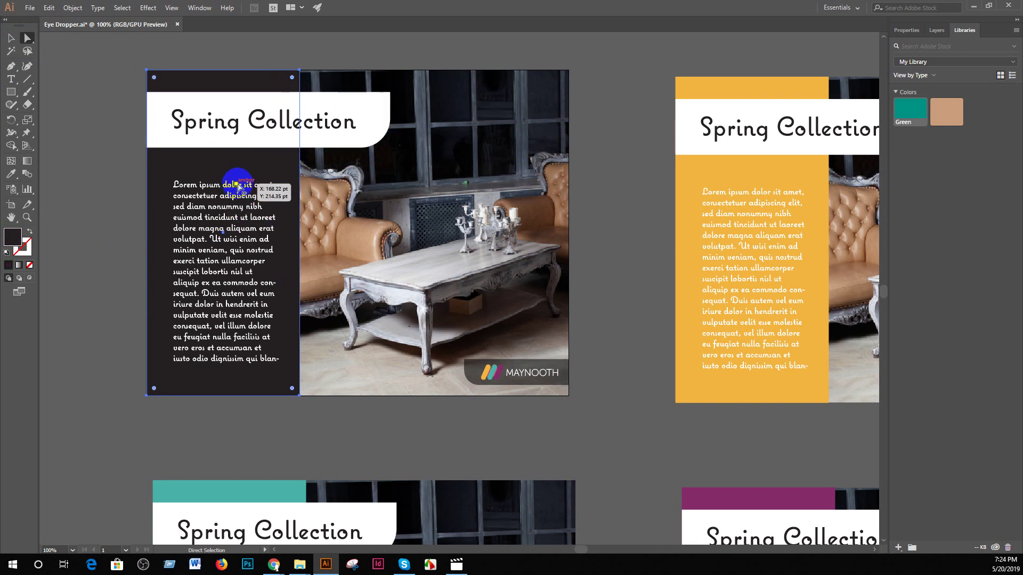
click(11, 173)
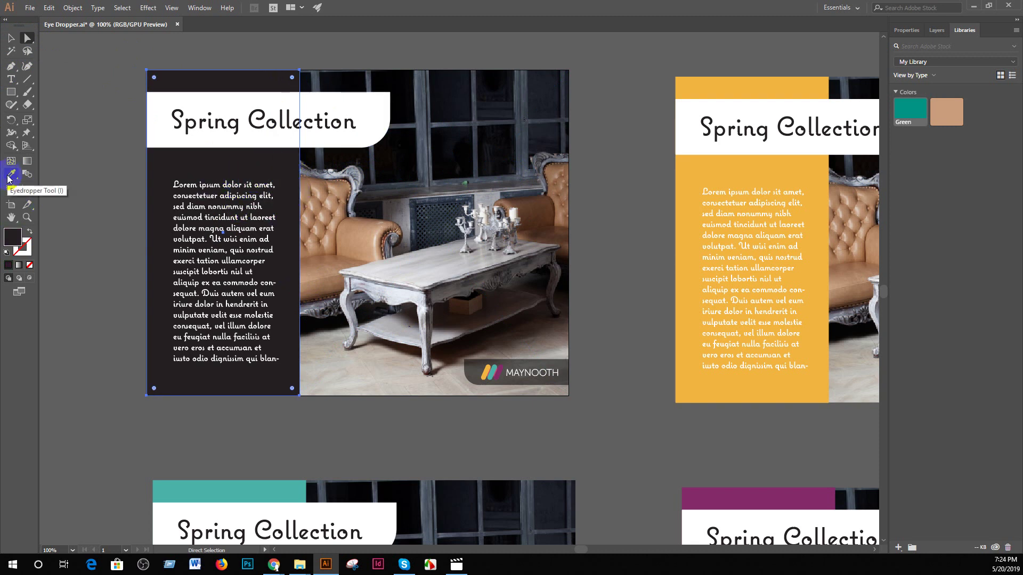
right_click(18, 177)
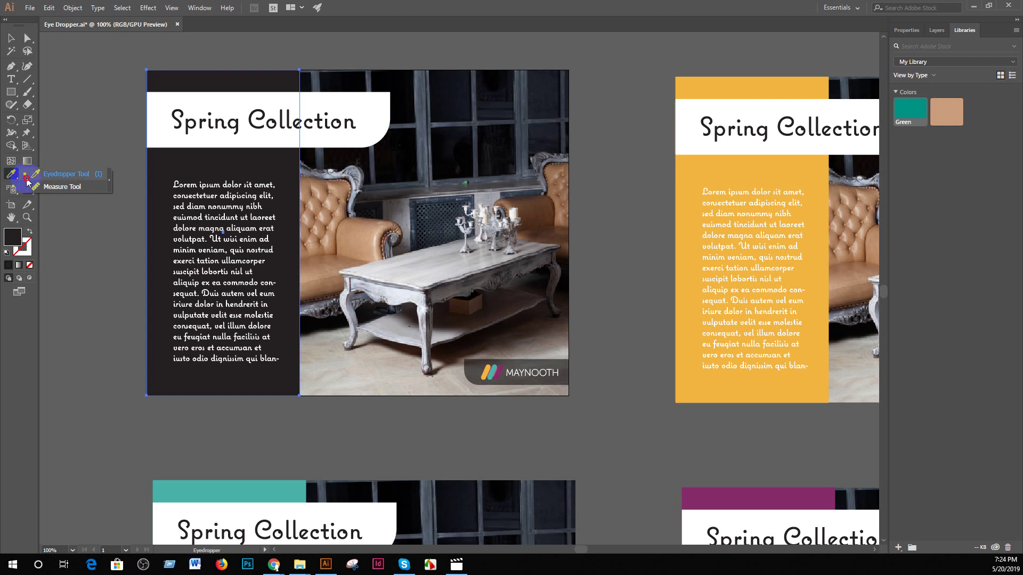
click(16, 181)
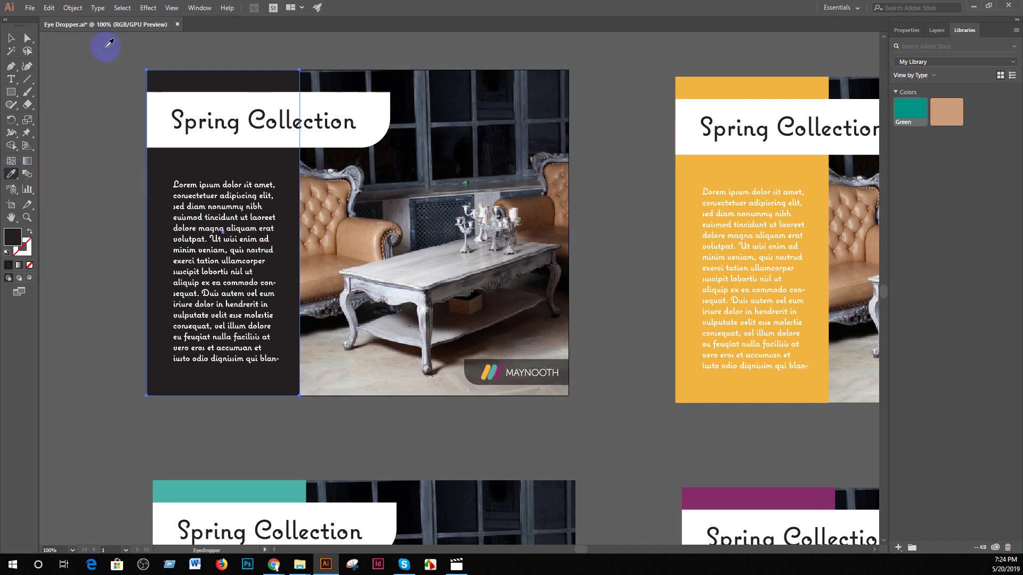
click(374, 112)
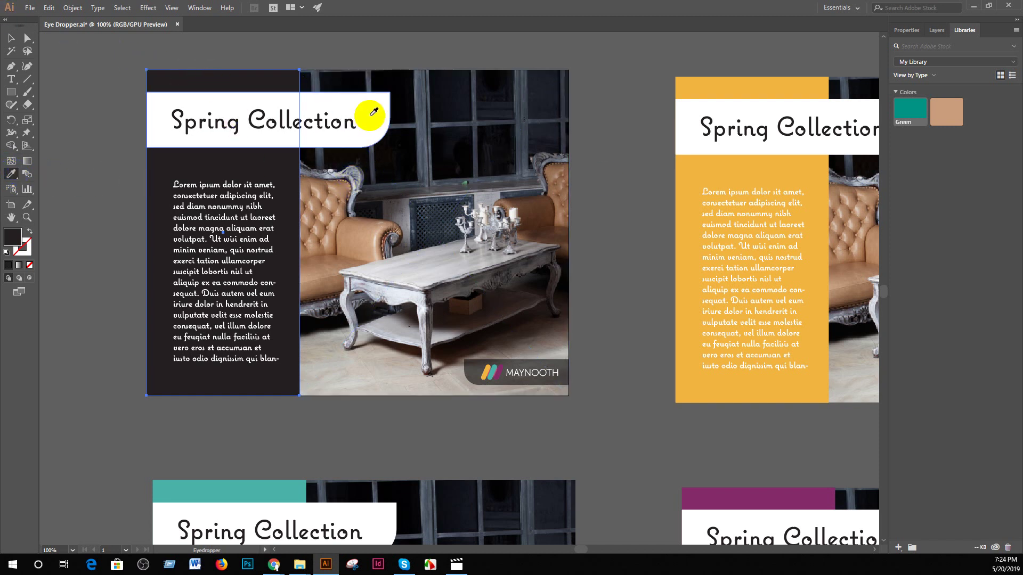
- Fill the white title banner of the dark layout with the yellow sampled from its Maynooth logo
key(v)
click(372, 110)
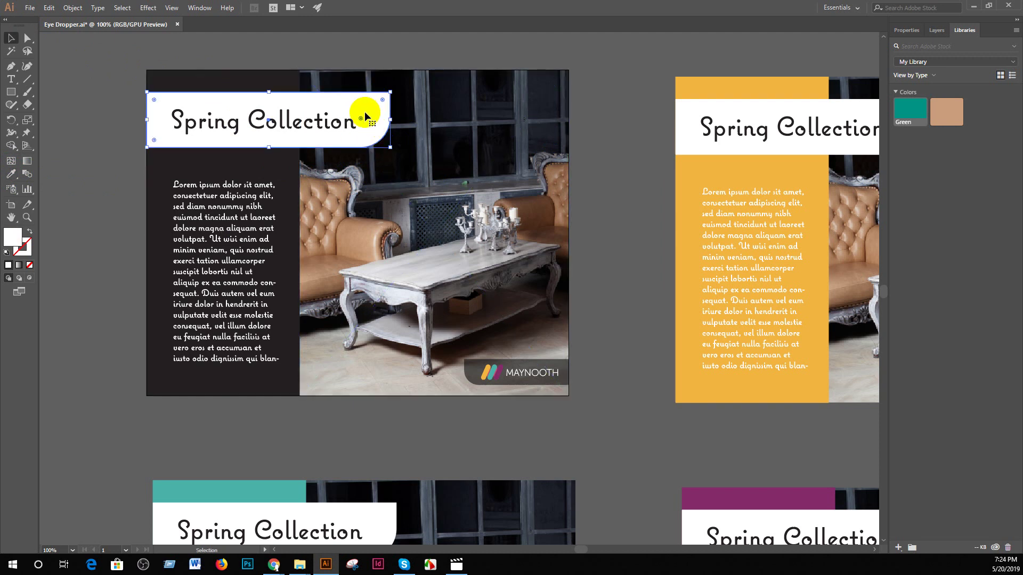
key(i)
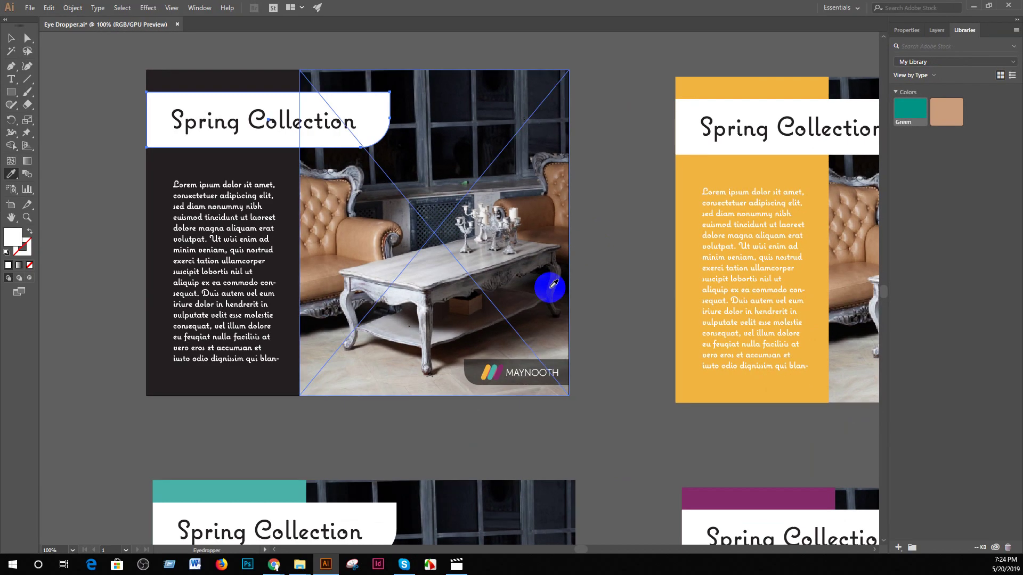
click(485, 373)
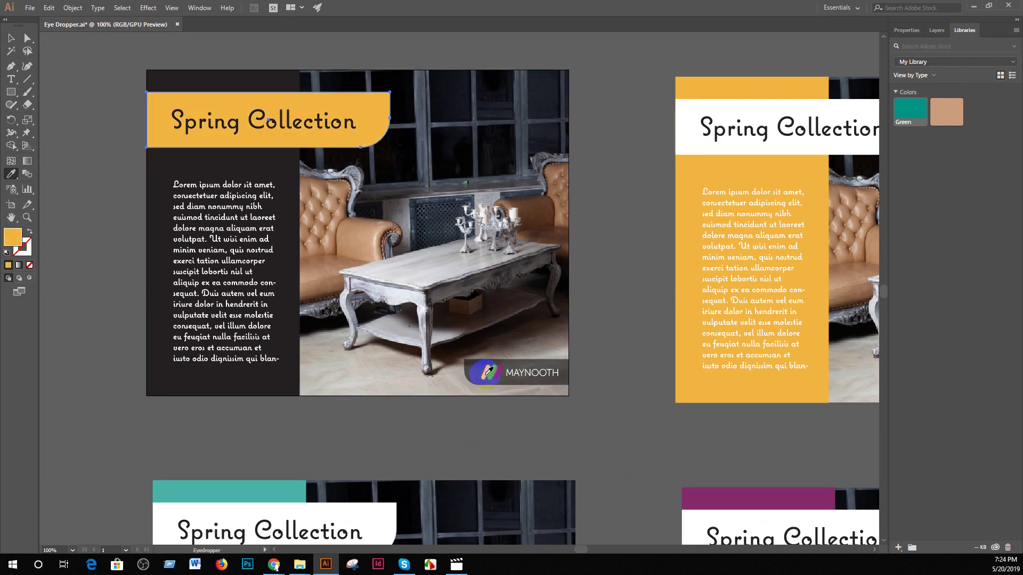
click(690, 179)
- Fill the dark side panel of the same layout with the purple sampled from its Maynooth logo
key(ctrl+minus)
scroll(526, 246, down, 5)
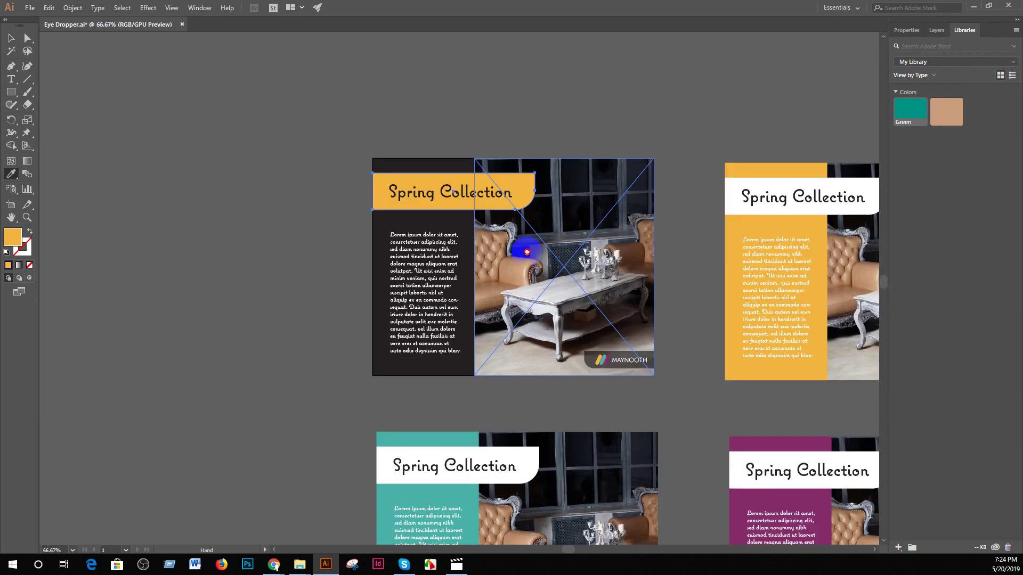
click(11, 38)
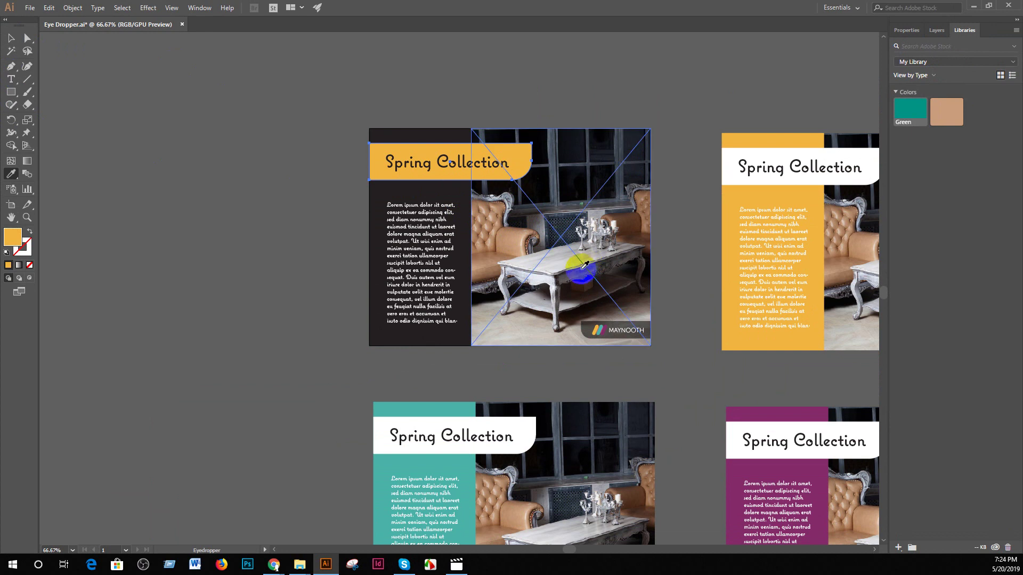
click(456, 199)
click(455, 200)
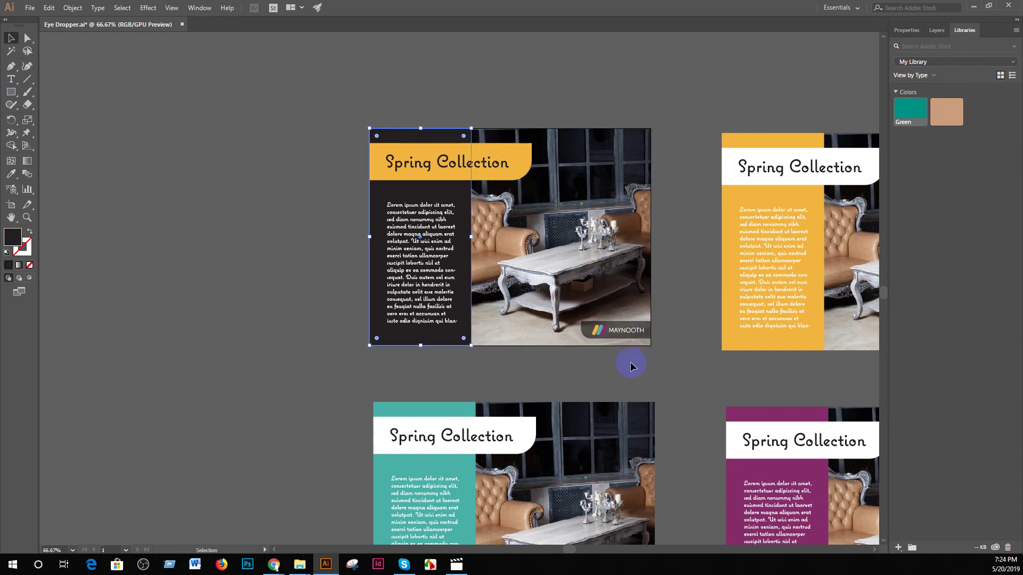
key(i)
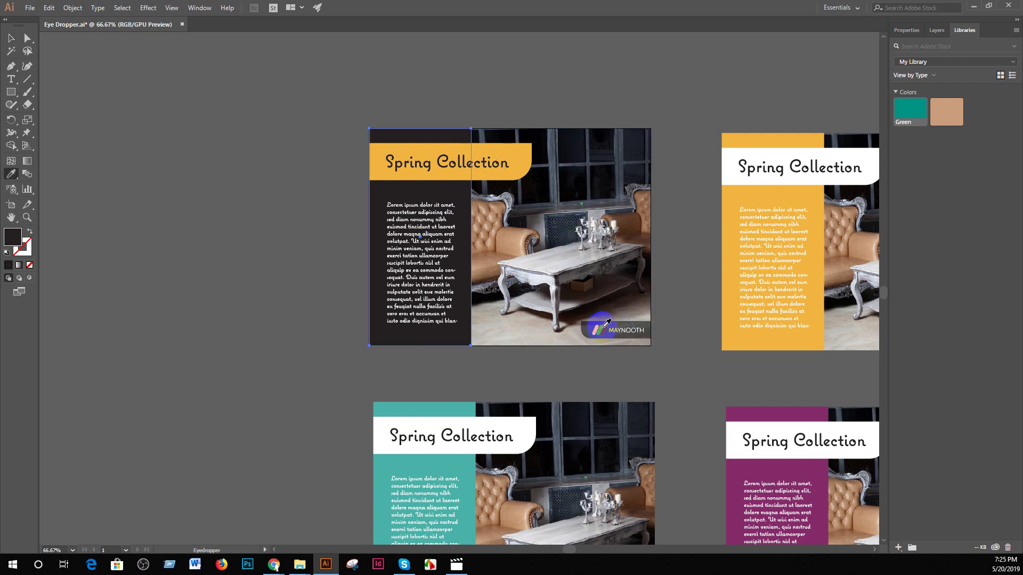
click(604, 325)
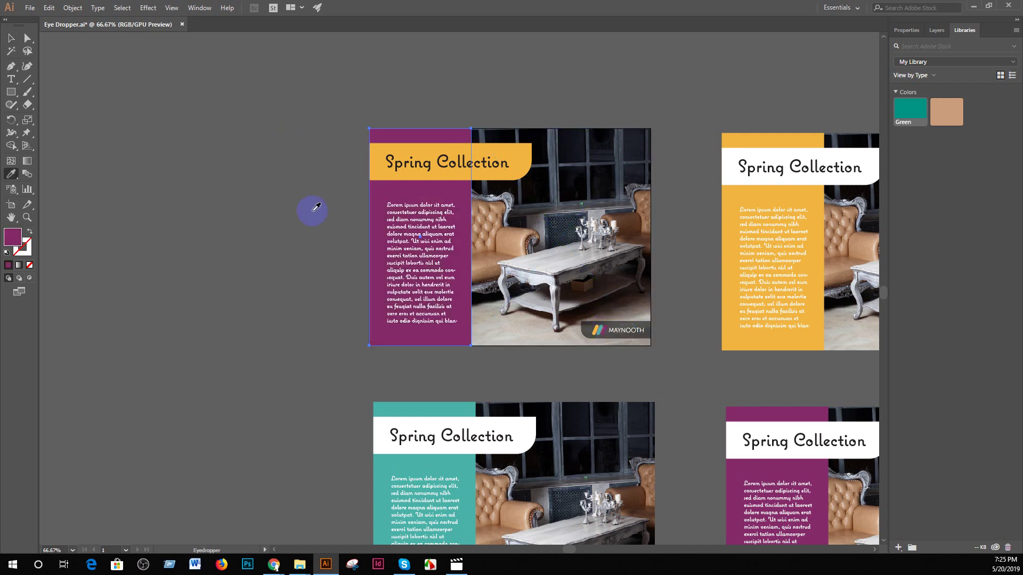
click(10, 38)
click(315, 321)
- Recolor the first layout's Spring Collection title and body text with the teal sampled from its logo
click(487, 272)
key(ctrl+1)
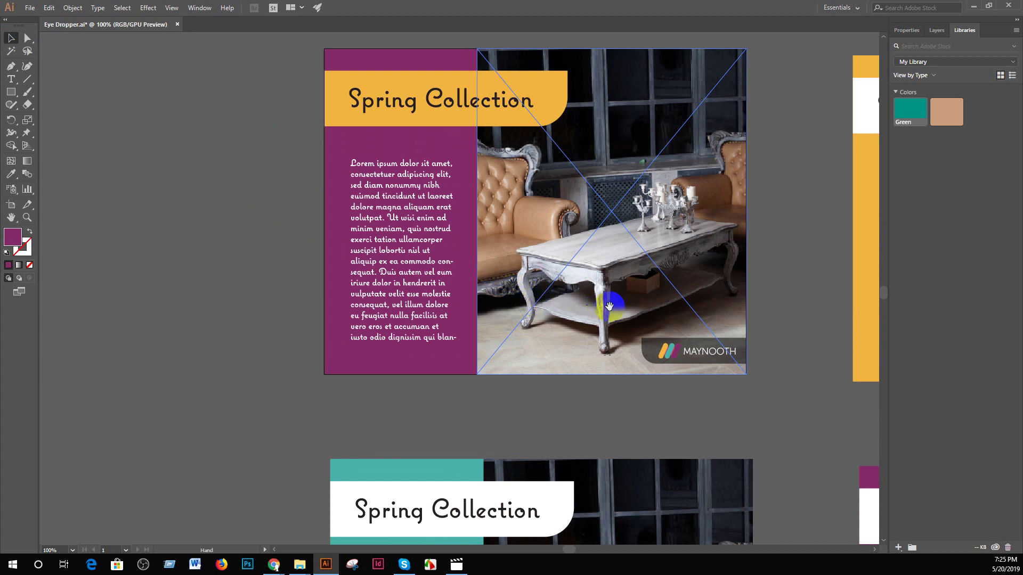
drag(622, 307, 430, 214)
key(ctrl+minus)
drag(414, 269, 469, 318)
key(ctrl+plus)
drag(304, 243, 354, 277)
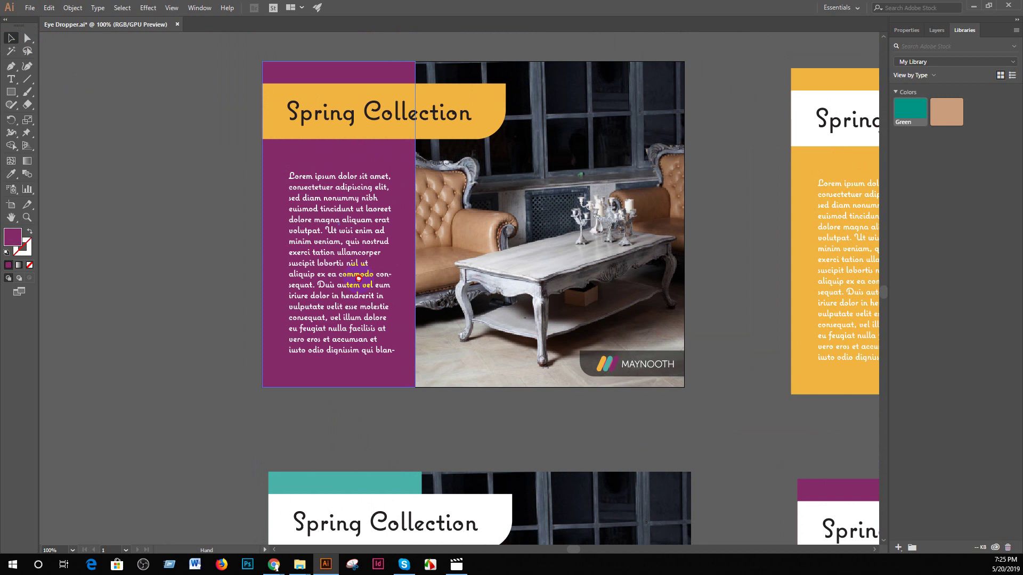
click(331, 105)
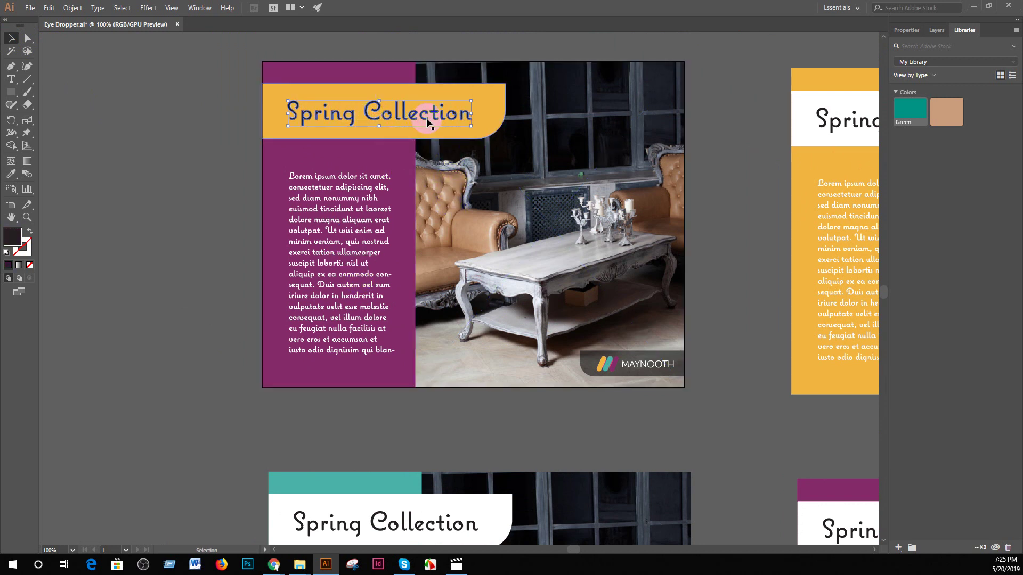
shift+click(377, 221)
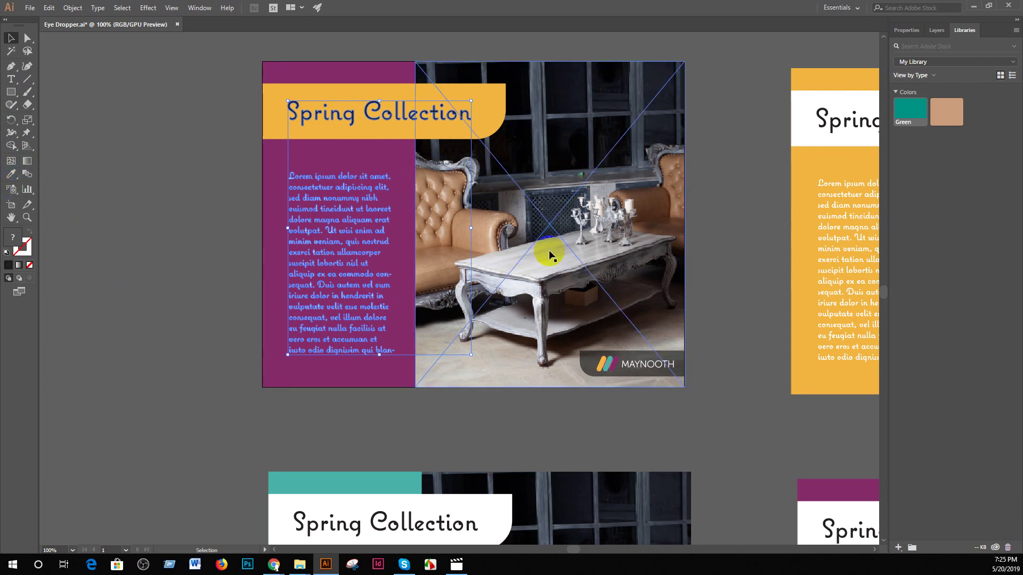
key(i)
click(608, 364)
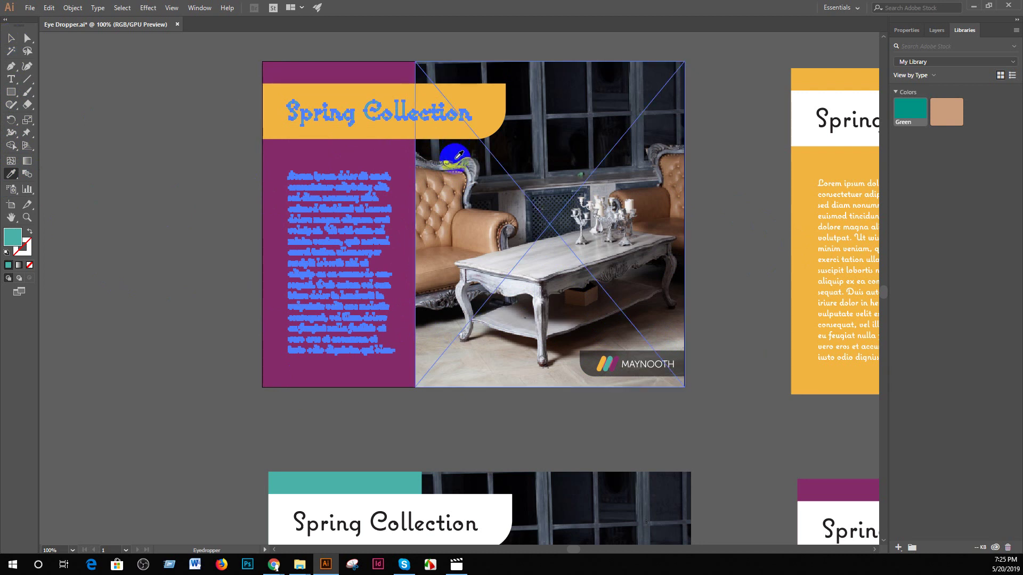
key(v)
click(217, 228)
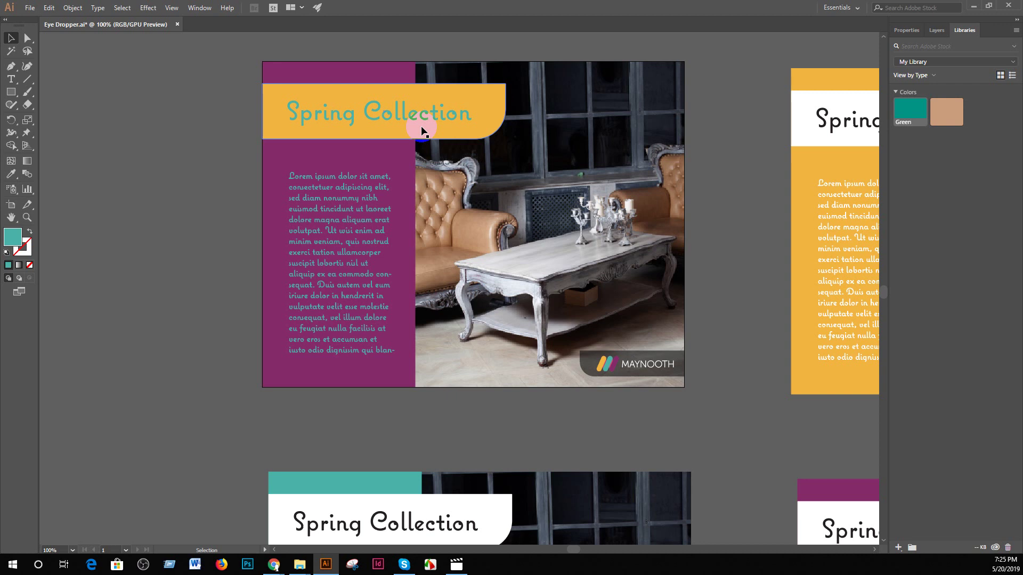
- Fill the side panel of the teal layout with brown sampled from the armchair in its photo
drag(504, 233, 340, 95)
drag(474, 261, 350, 160)
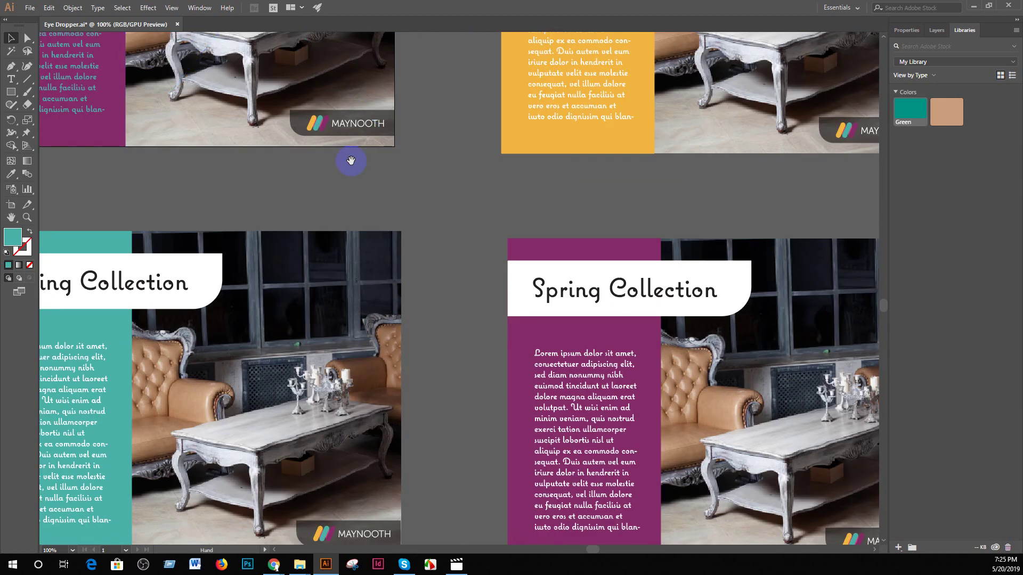
drag(399, 293, 489, 252)
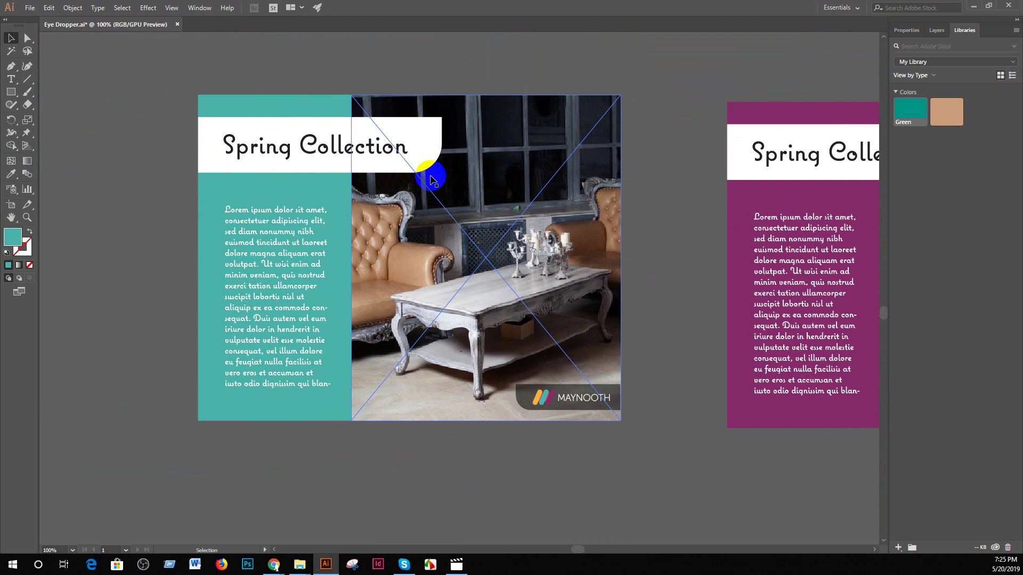
click(334, 180)
click(310, 189)
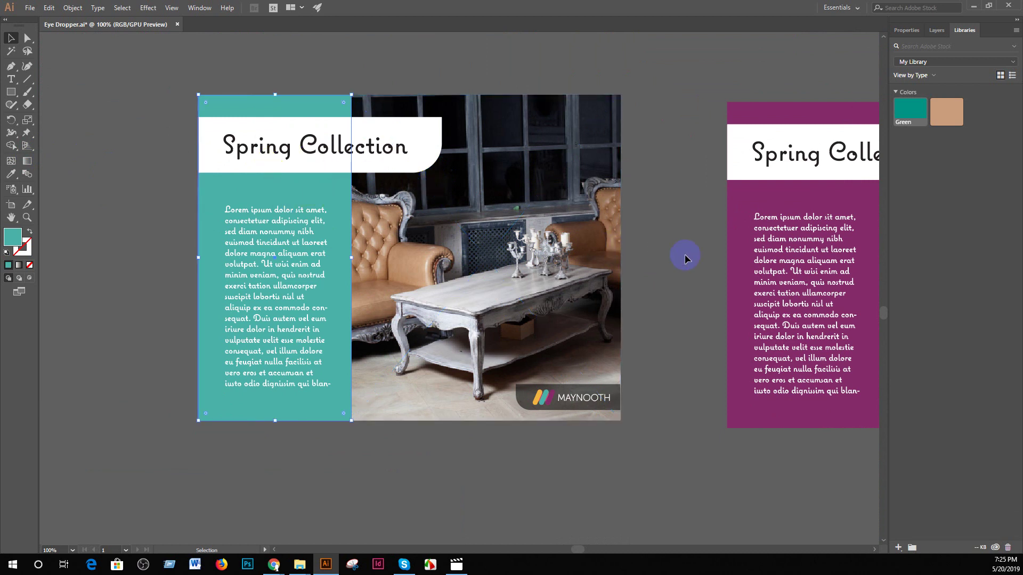
key(i)
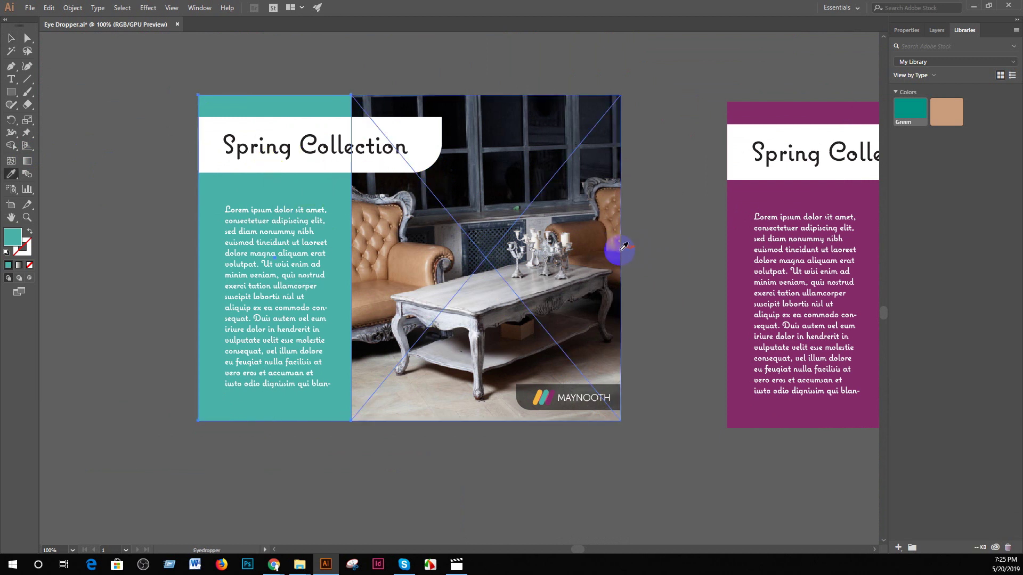
click(585, 227)
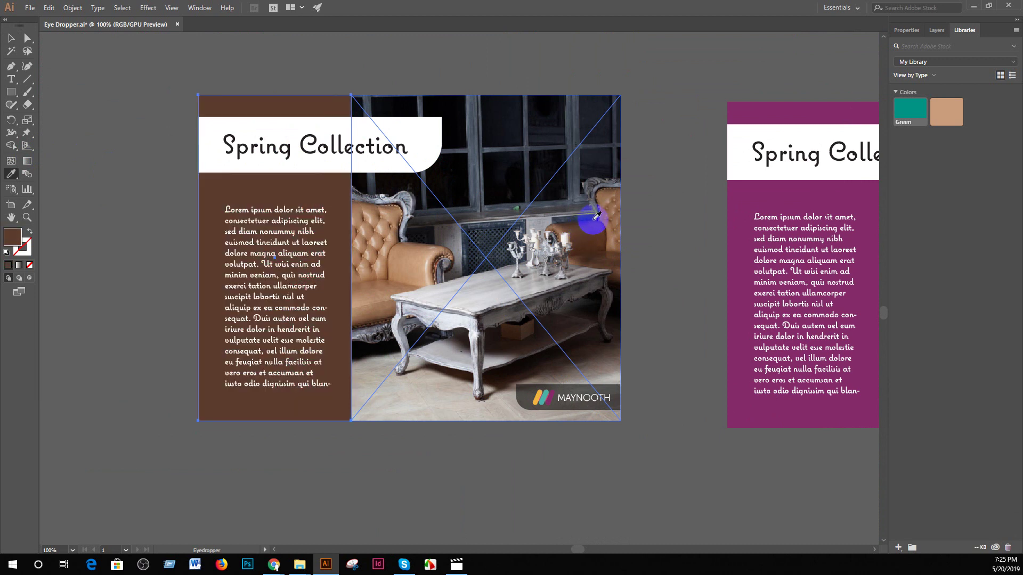
- Resample the same side panel's fill with near-black from the window, light grey from the tabletop, and finally dark grey
click(507, 132)
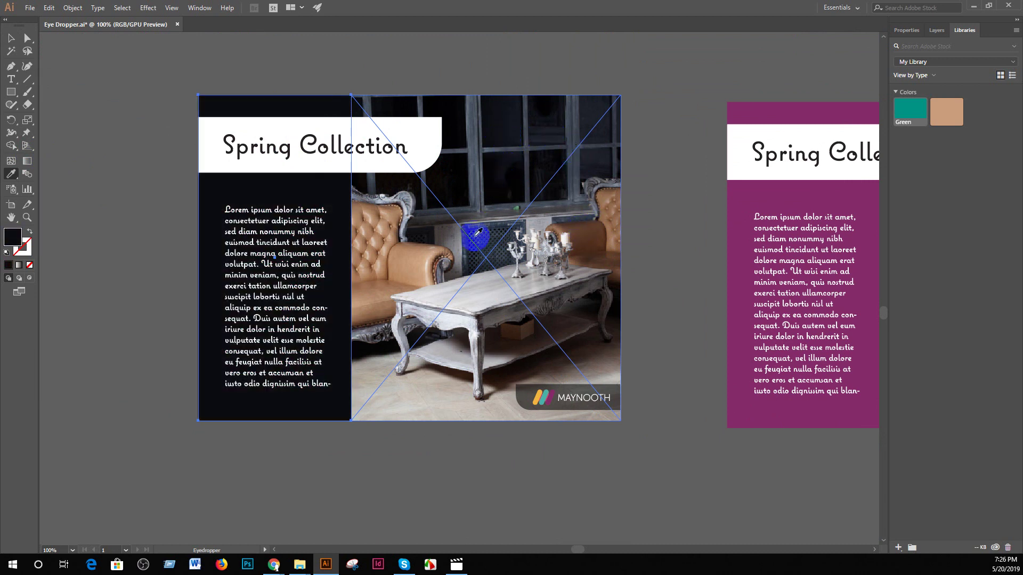
click(482, 292)
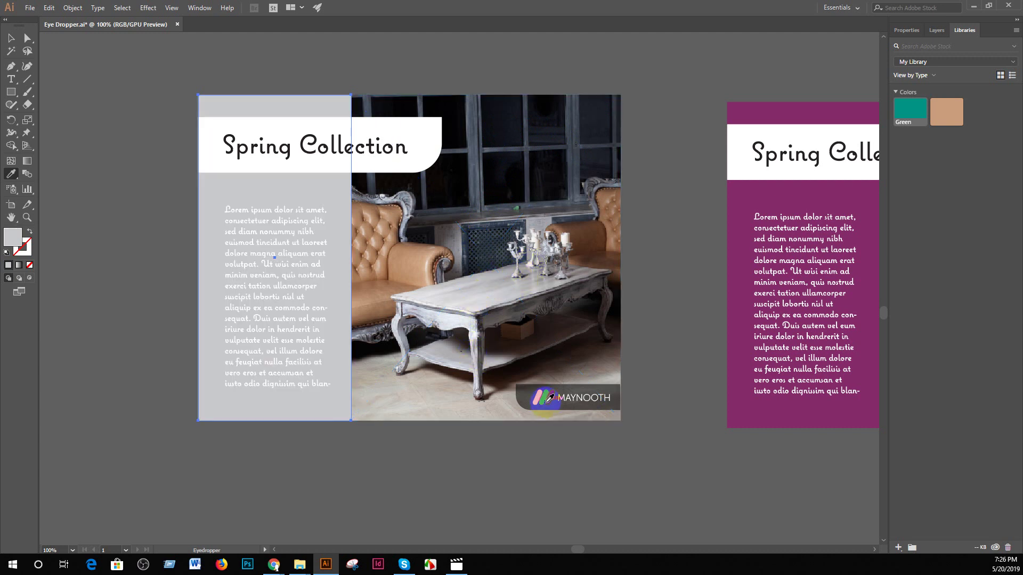
click(535, 363)
click(515, 359)
click(388, 336)
click(386, 341)
click(383, 347)
click(840, 155)
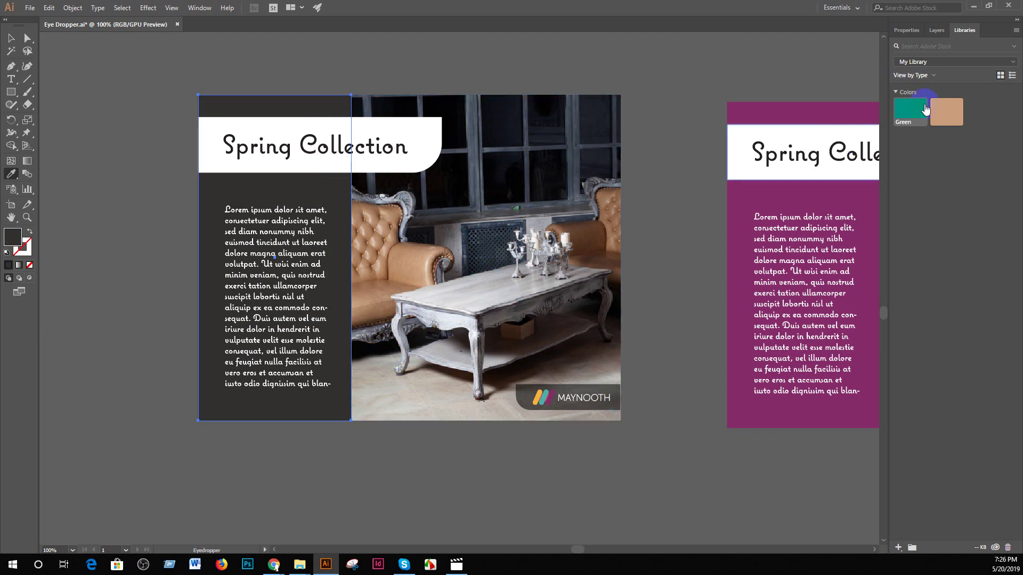
- Try a series of preset swatches as the side panel's fill, ending with magenta C=35 M=100 Y=35 K=10
click(913, 30)
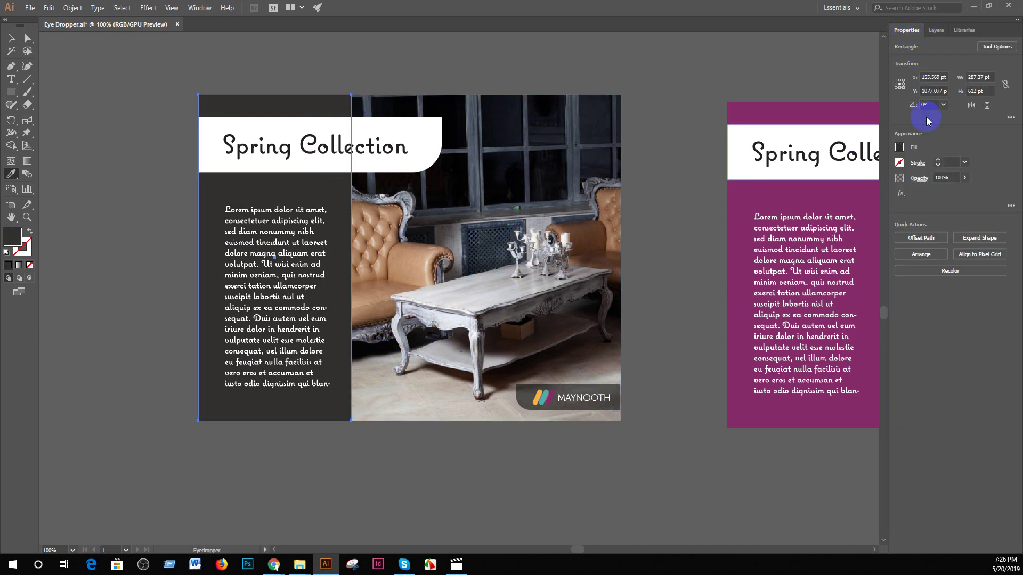
click(899, 147)
click(820, 185)
click(843, 185)
click(865, 185)
click(873, 185)
click(888, 186)
click(827, 194)
click(835, 193)
click(850, 193)
click(864, 194)
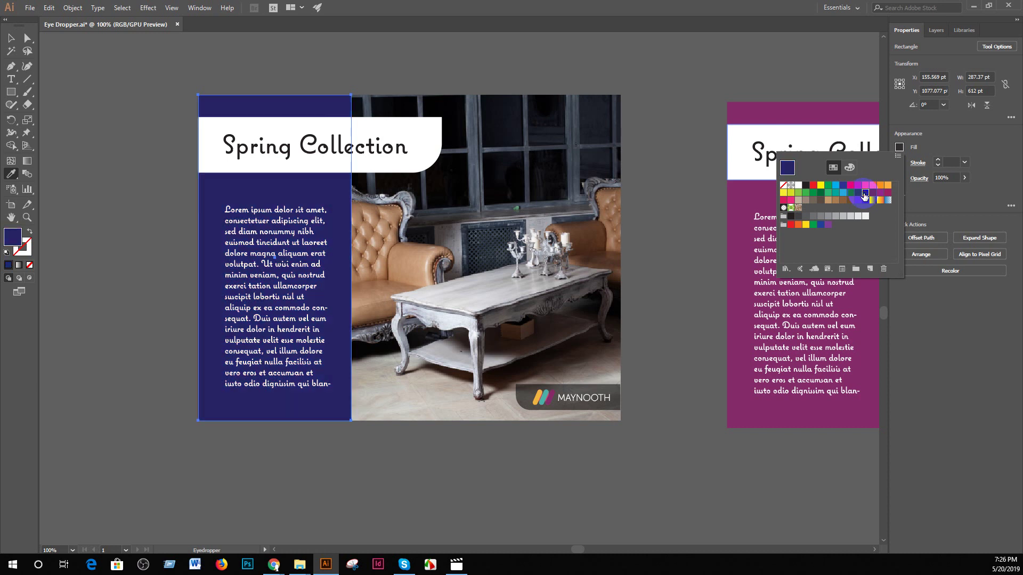
click(887, 193)
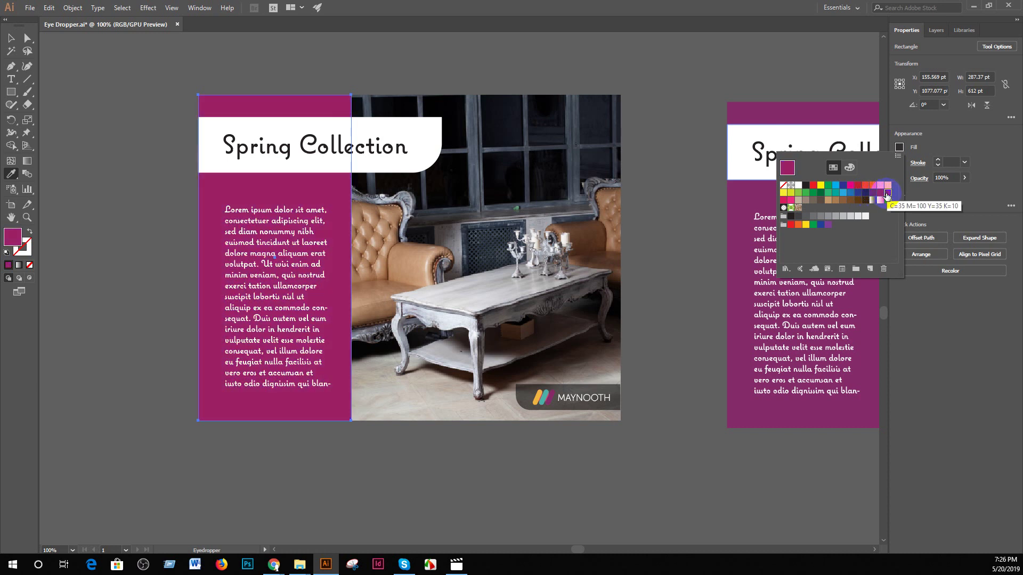
- Create a global RGB swatch named Blue (R 64, G 100, B 197) for the side panel's fill and save it to My Library
click(870, 269)
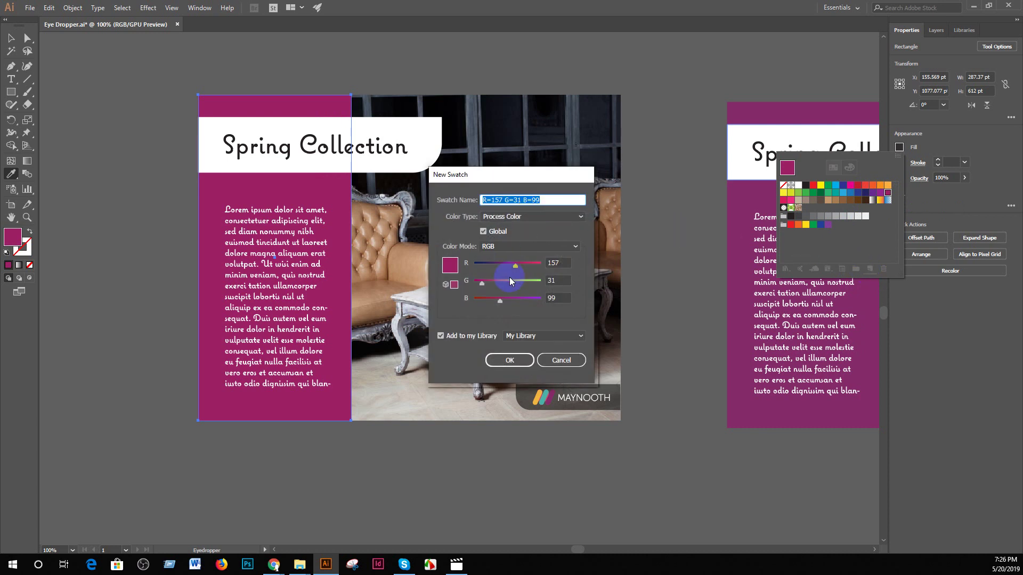
drag(500, 266, 524, 300)
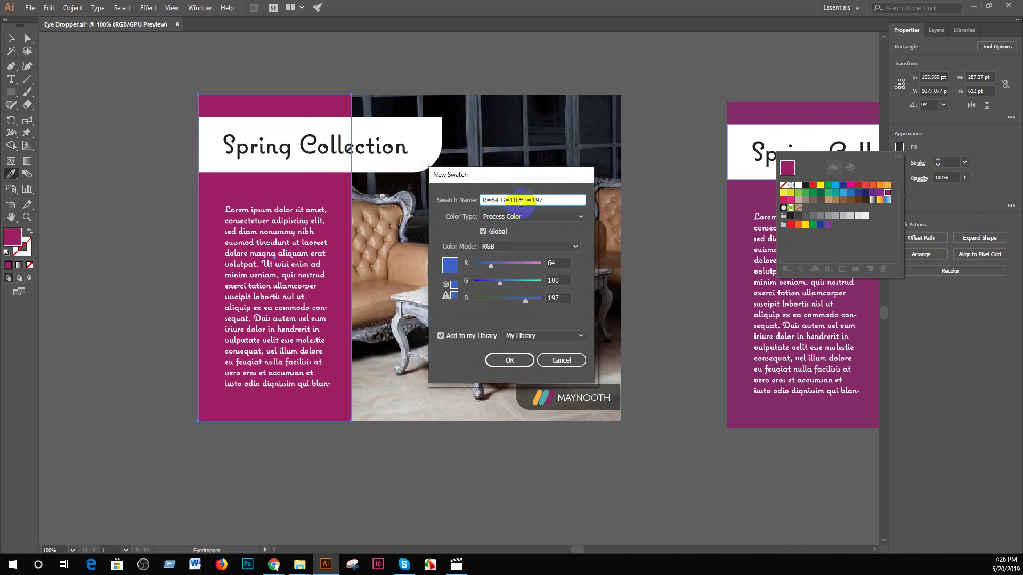
triple_click(554, 200)
text(Blue)
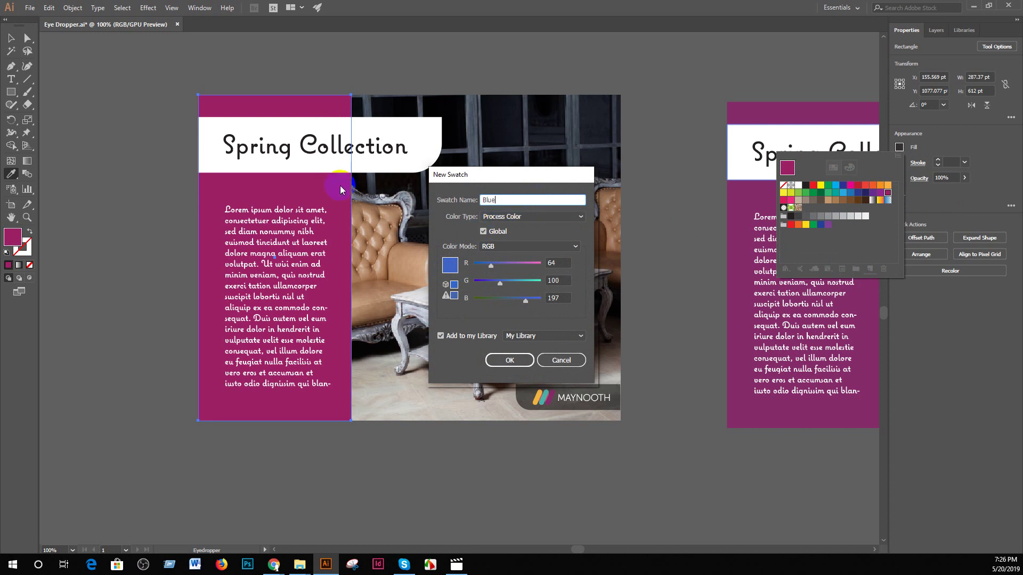
click(528, 341)
click(538, 343)
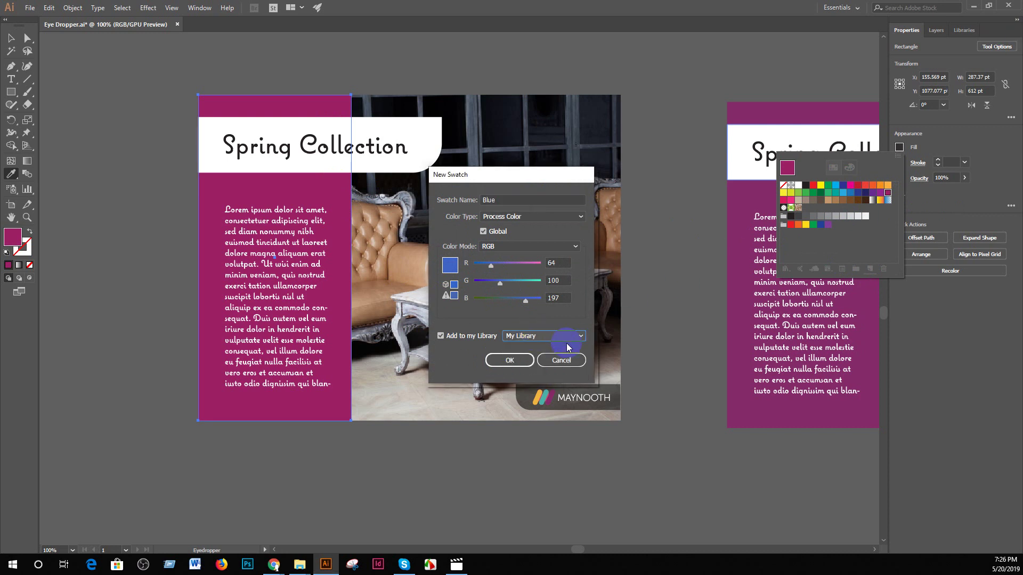
click(520, 360)
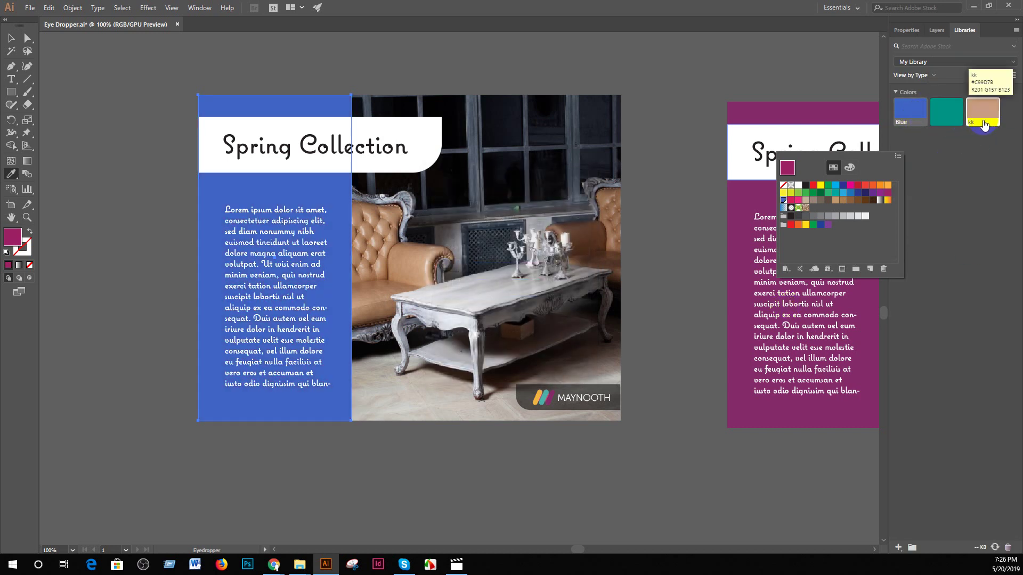
click(915, 123)
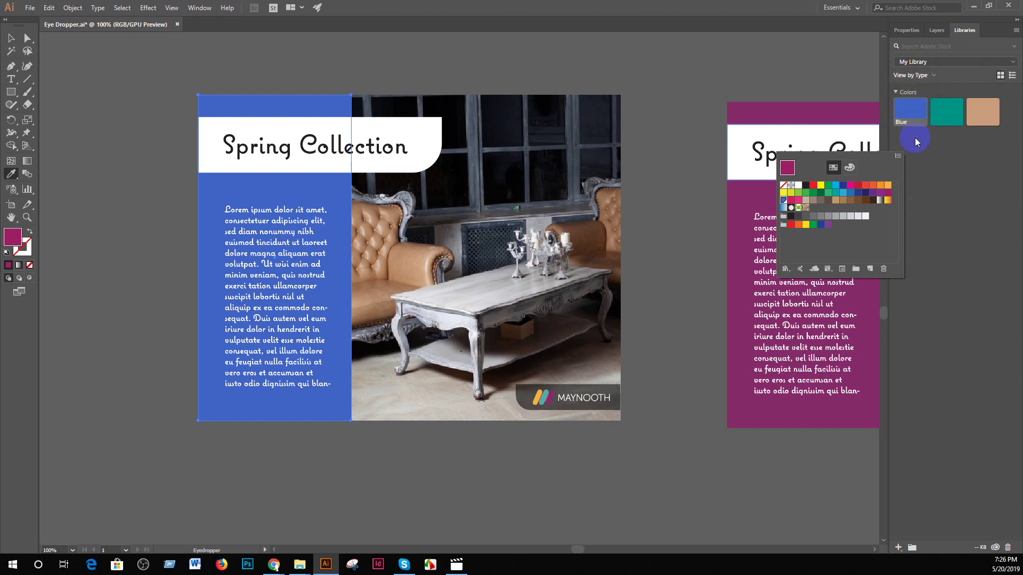
- Fill the white title banner of the same layout with the library color Green
key(v)
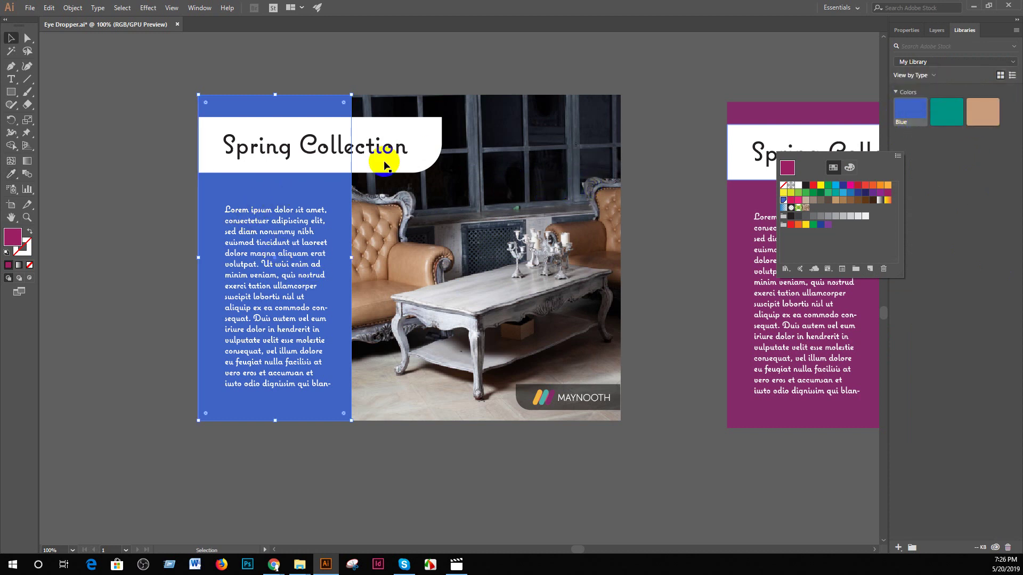
click(411, 161)
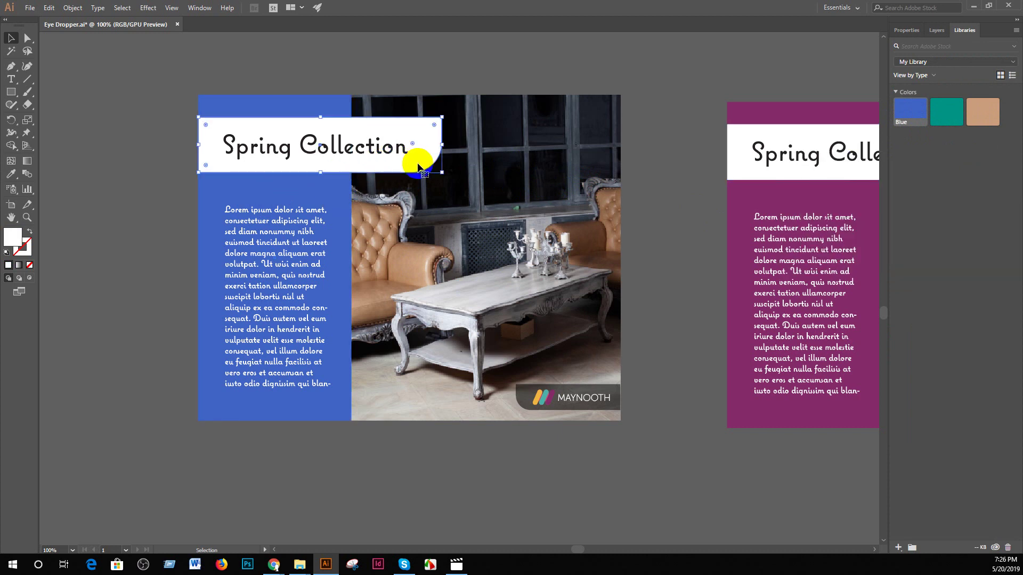
click(945, 112)
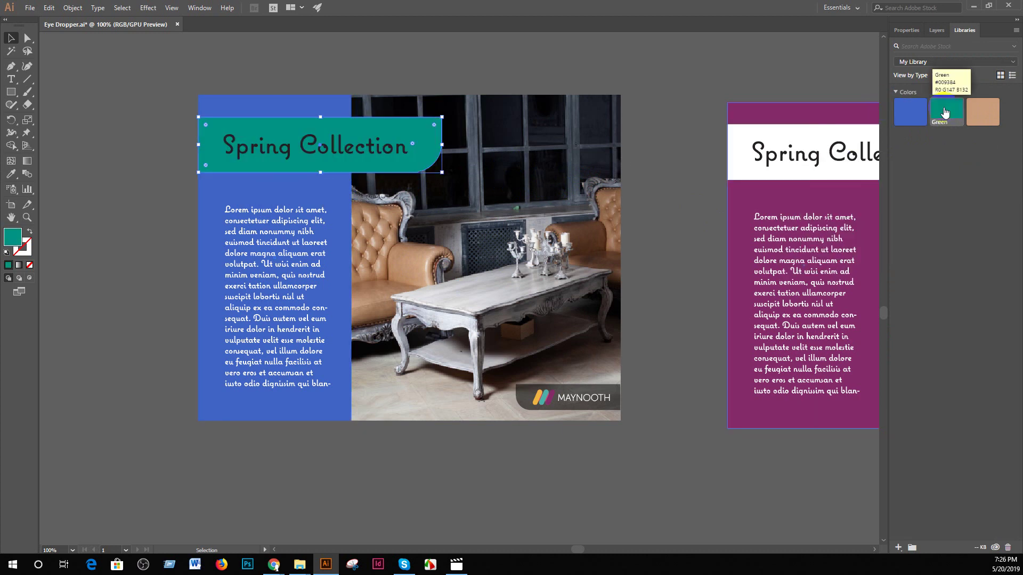
- Recolor the Spring Collection title on the green banner with light grey sampled from the tabletop, and deselect it
click(361, 150)
key(i)
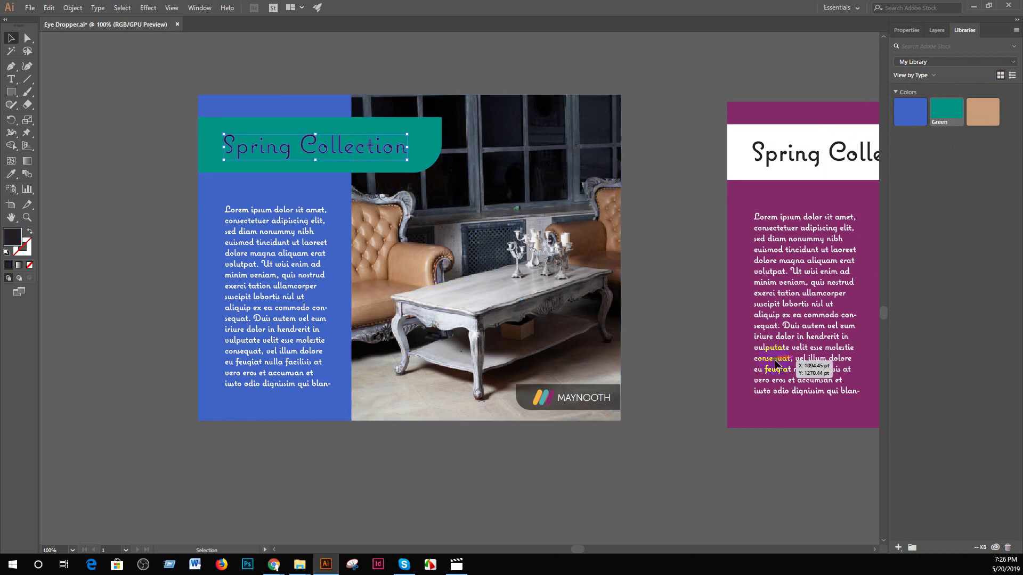
click(472, 304)
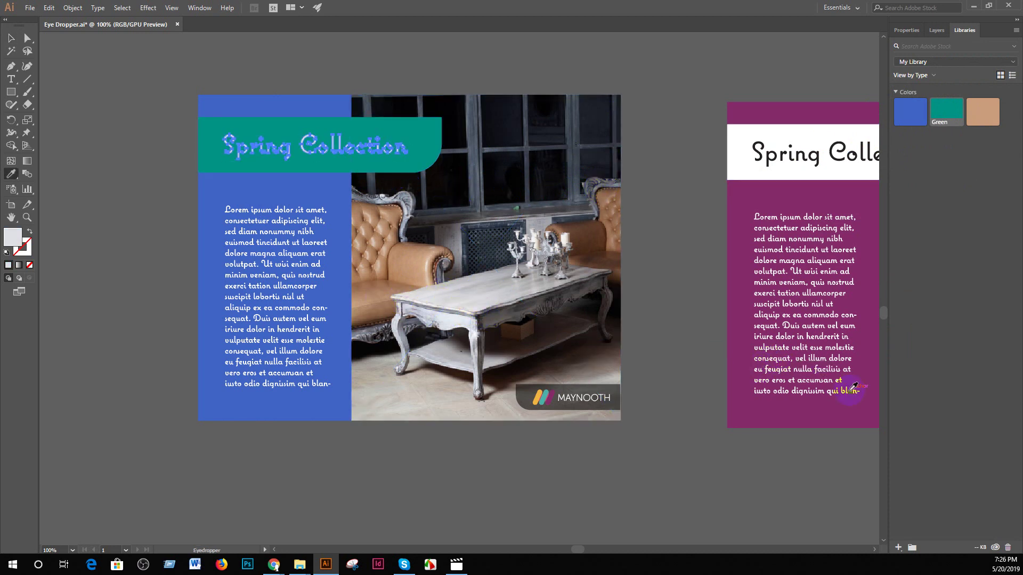
key(v)
click(275, 245)
click(506, 292)
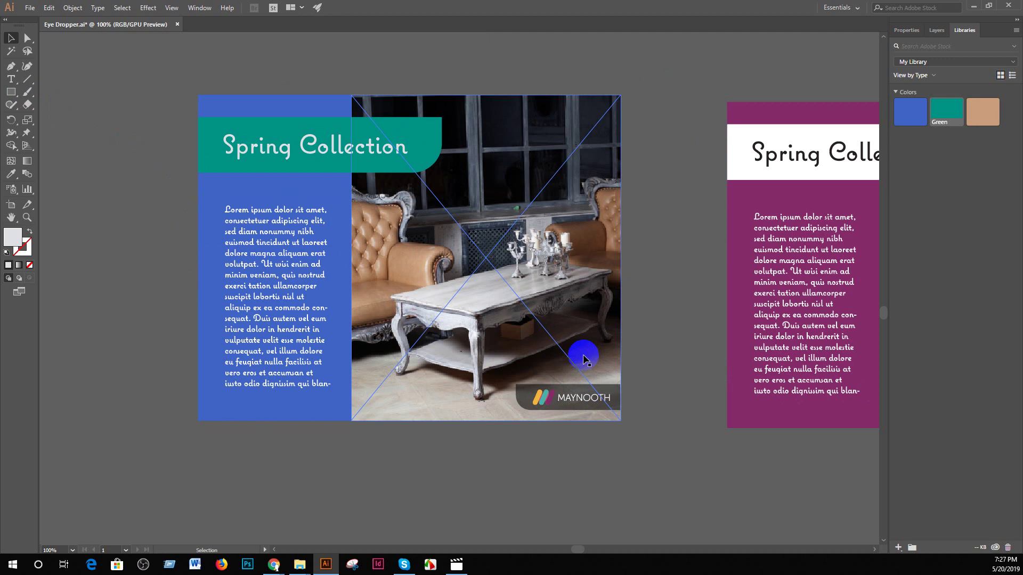
key(ctrl+minus)
drag(633, 158, 532, 318)
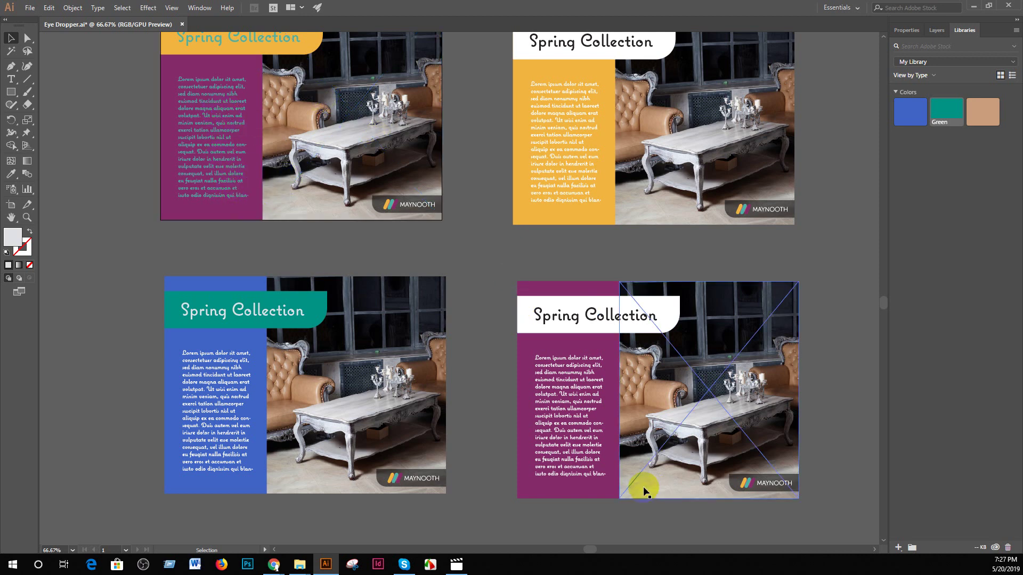
click(562, 383)
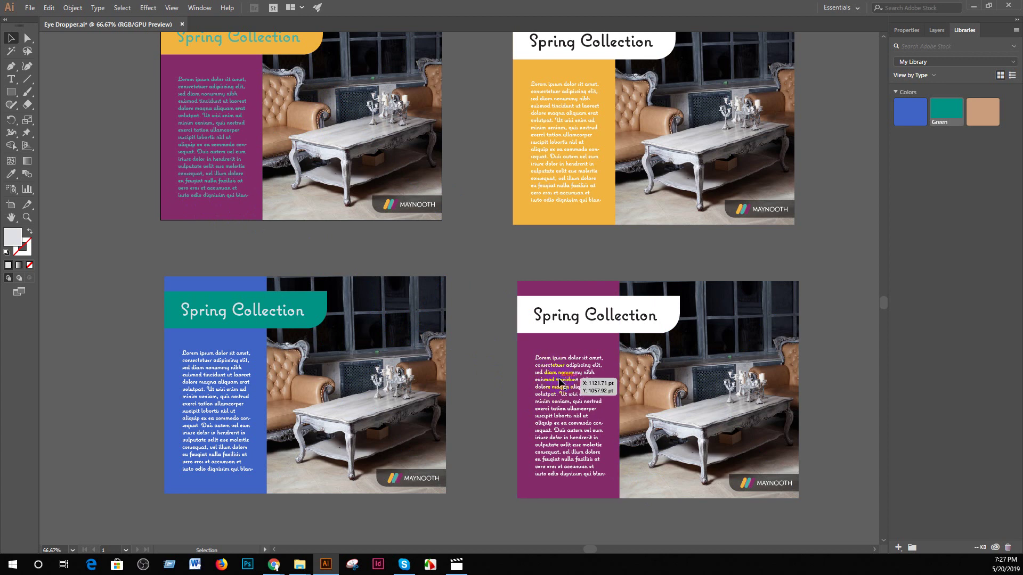